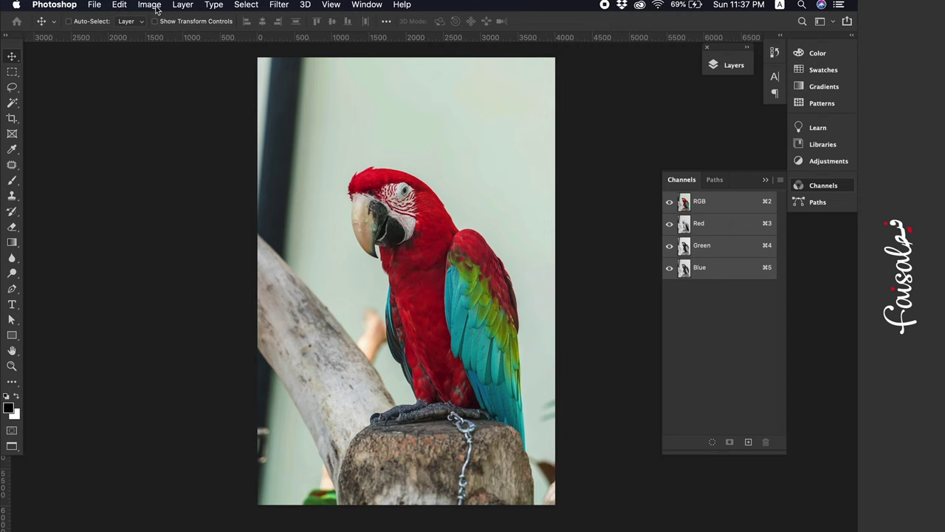
- Convert the parrot photo to Grayscale mode, discarding its colour information
{"action": "left_click", "coordinate": [158, 6]}
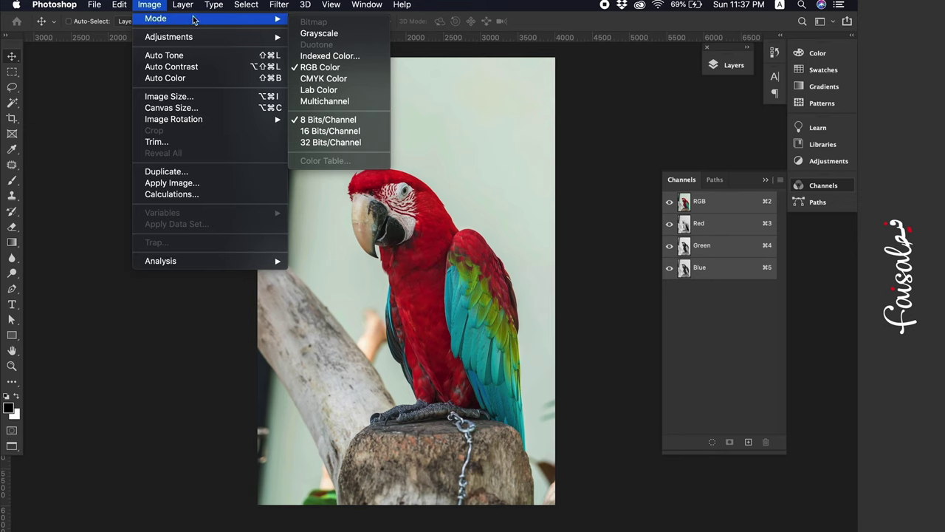
{"action": "mouse_move", "coordinate": [169, 19]}
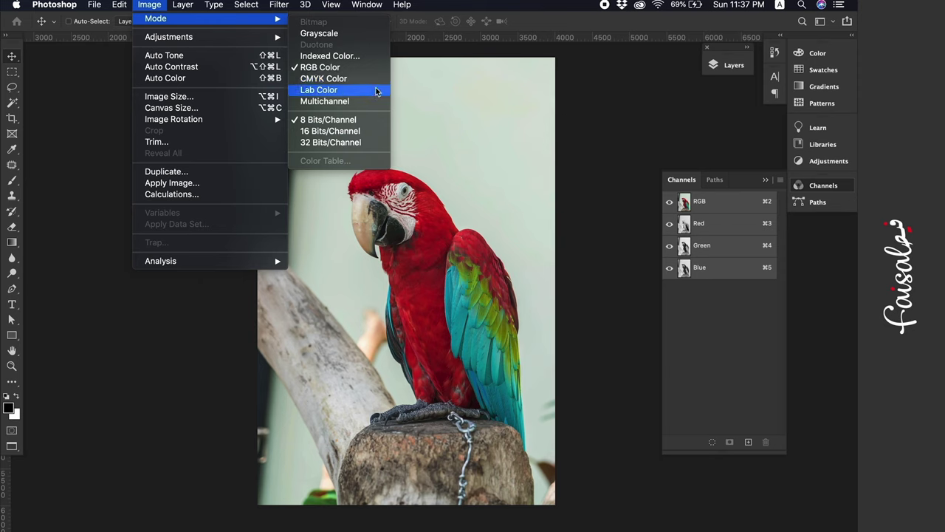
{"action": "left_click", "coordinate": [326, 35]}
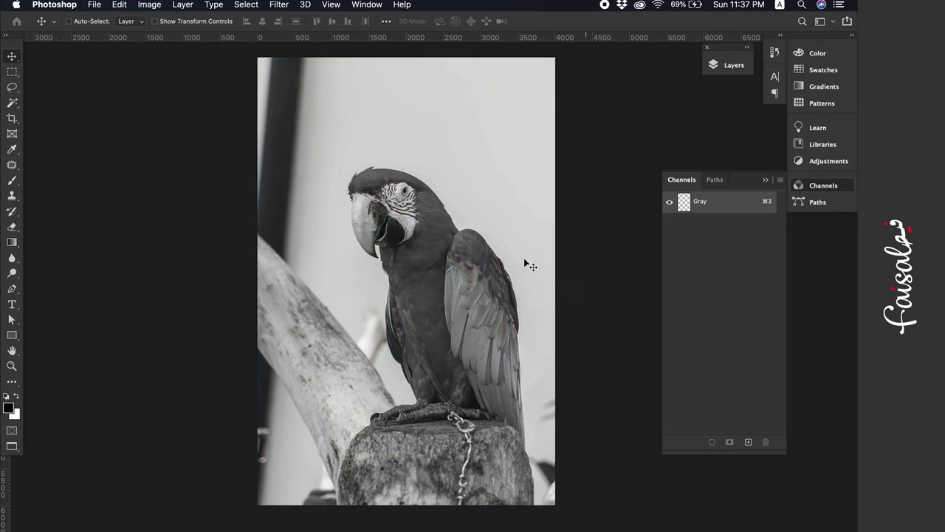
{"action": "scroll", "coordinate": [458, 229], "scroll_direction": "down", "scroll_amount": 1}
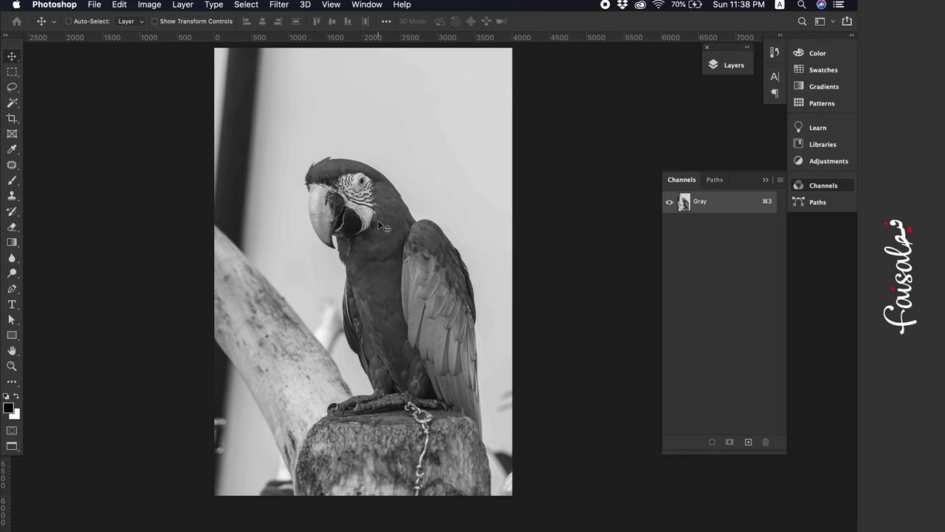
{"action": "scroll", "coordinate": [378, 224], "scroll_direction": "up", "scroll_amount": 3}
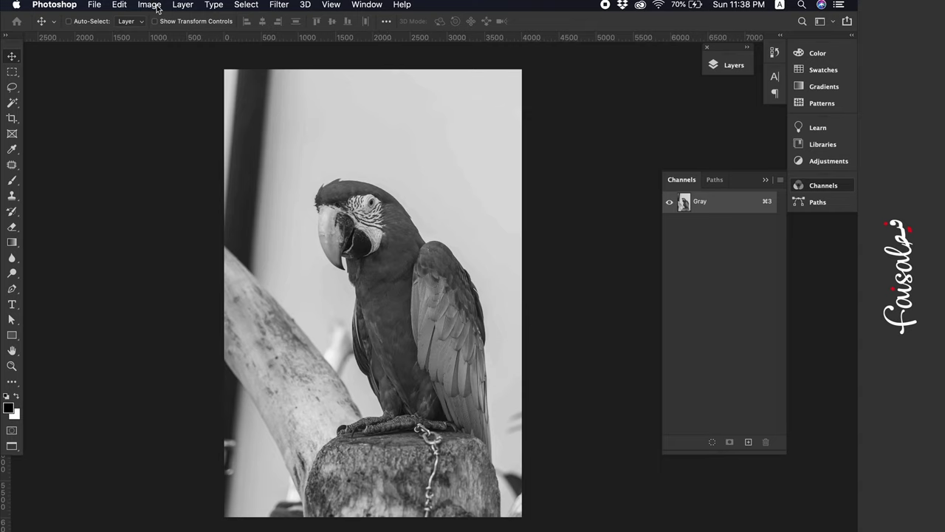
- Switch the grayscale parrot to Duotone mode as Monotone and open the Ink 1 Pantone library
{"action": "left_click", "coordinate": [151, 6]}
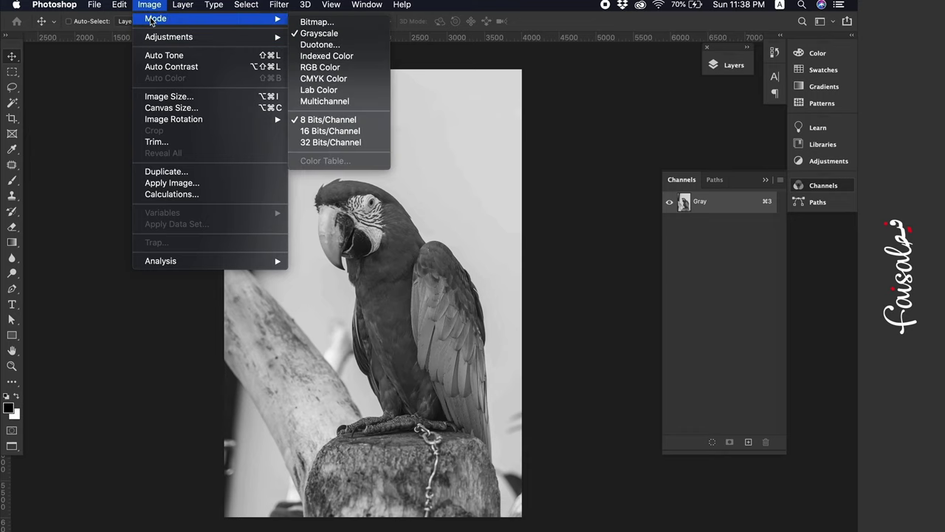
{"action": "left_click", "coordinate": [351, 48]}
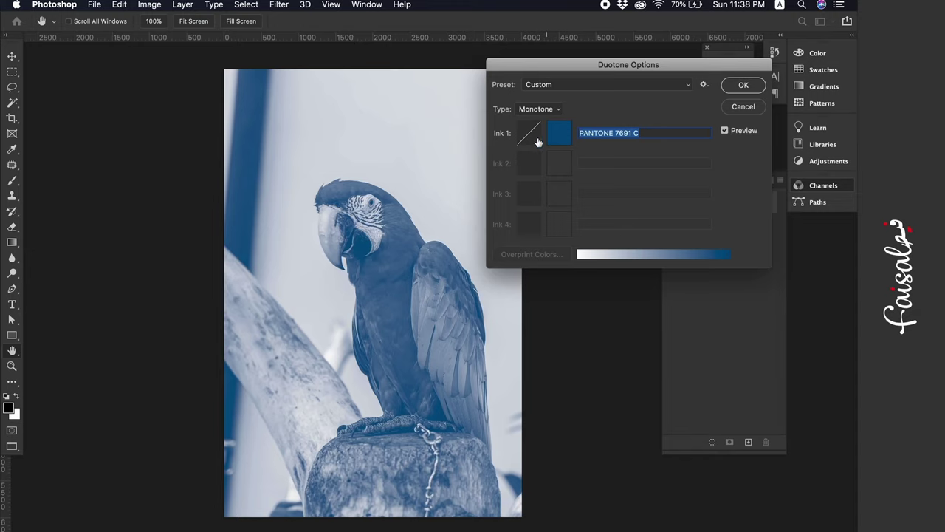
{"action": "left_click_drag", "start_coordinate": [577, 74], "coordinate": [491, 53]}
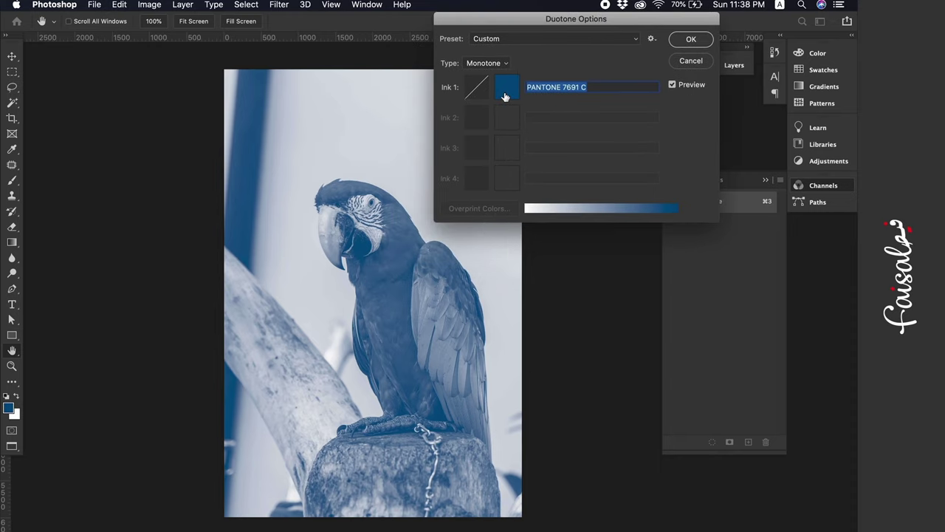
{"action": "left_click", "coordinate": [505, 96]}
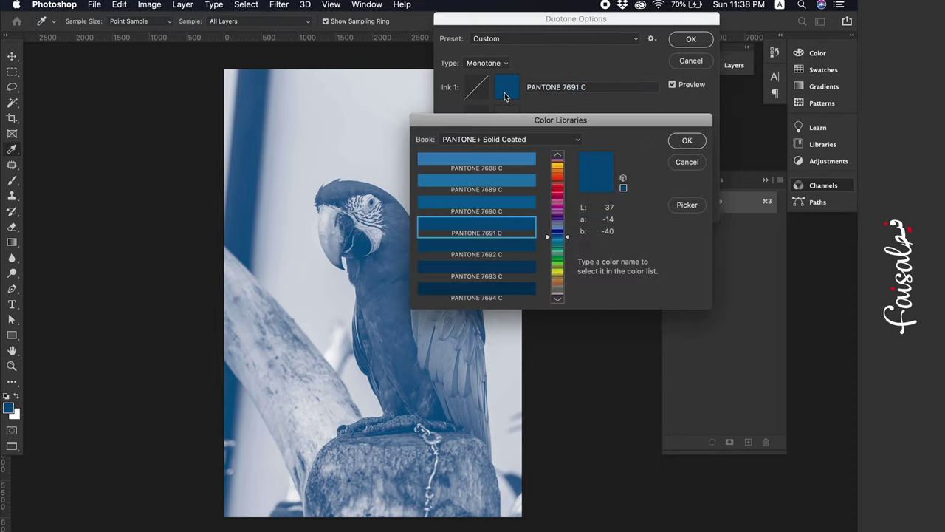
- Browse the Pantone hue ranges to reach the blue PANTONE 2708–2768 C range
{"action": "left_click", "coordinate": [523, 206]}
{"action": "left_click", "coordinate": [506, 183]}
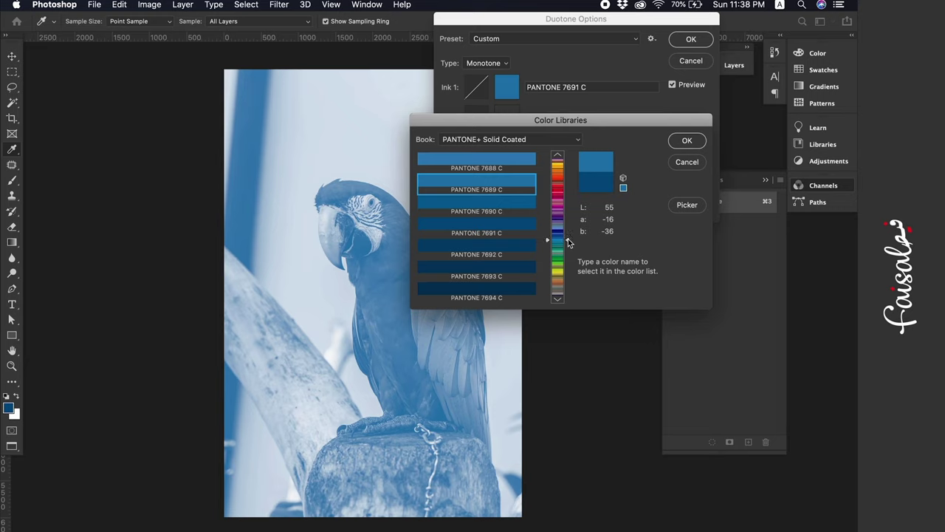
{"action": "left_click", "coordinate": [567, 199]}
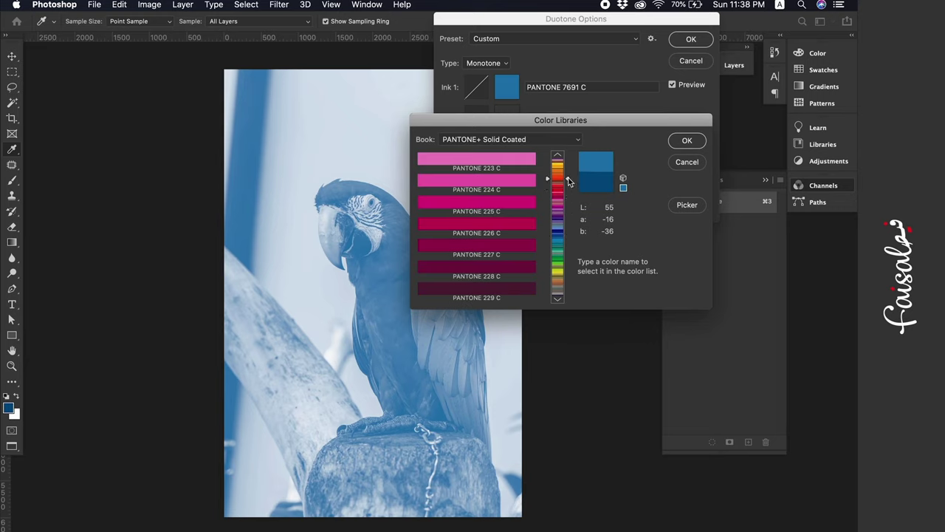
{"action": "left_click", "coordinate": [568, 180]}
{"action": "left_click", "coordinate": [566, 206]}
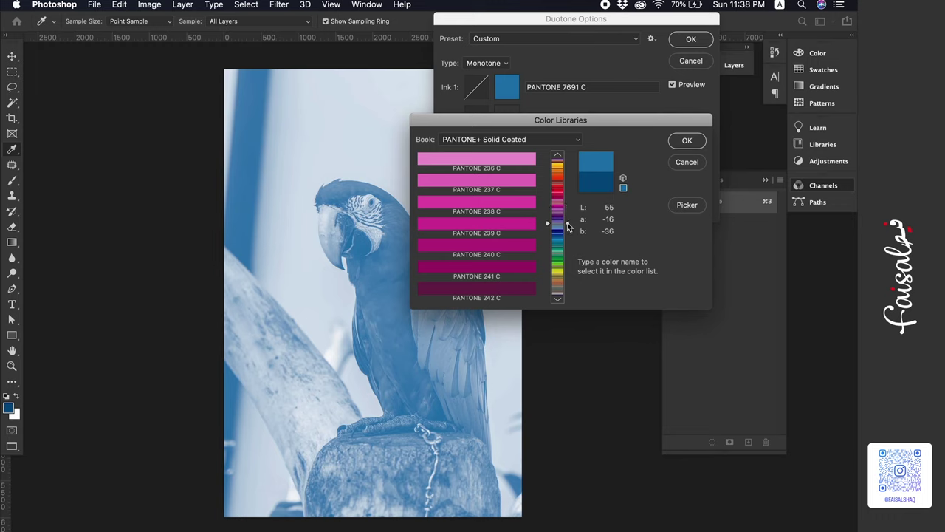
{"action": "left_click_drag", "start_coordinate": [567, 225], "coordinate": [567, 234]}
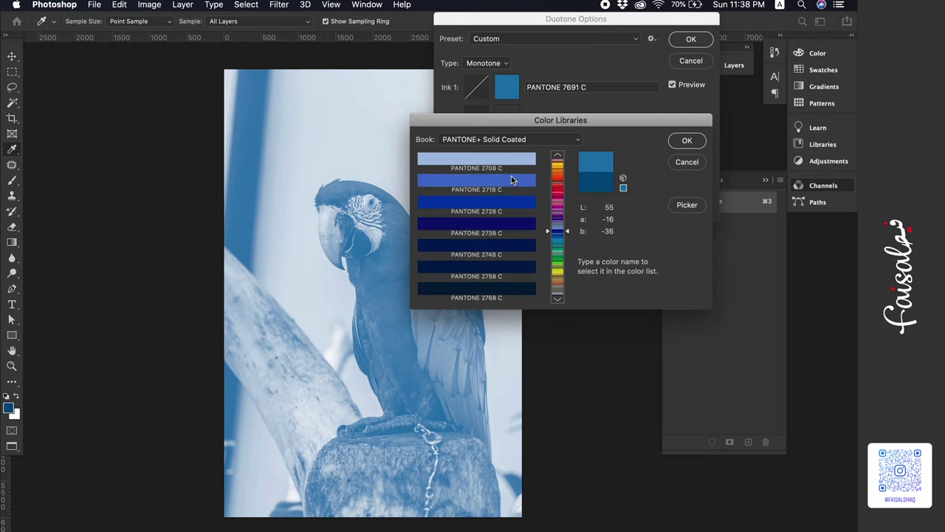
- Compare PANTONE 2708, 2718 and 2728 C, then confirm 2728 C as the monotone ink
{"action": "left_click", "coordinate": [511, 180]}
{"action": "left_click", "coordinate": [499, 212]}
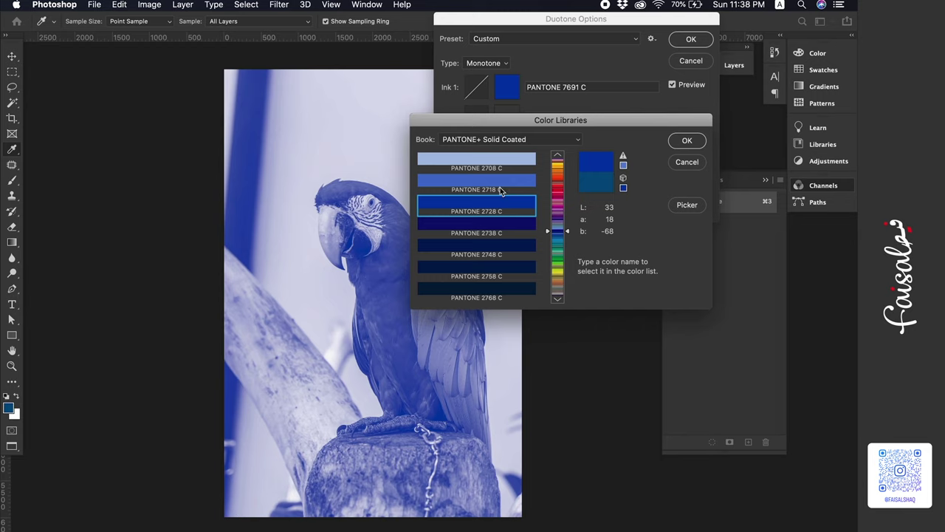
{"action": "left_click", "coordinate": [503, 187]}
{"action": "left_click", "coordinate": [499, 169]}
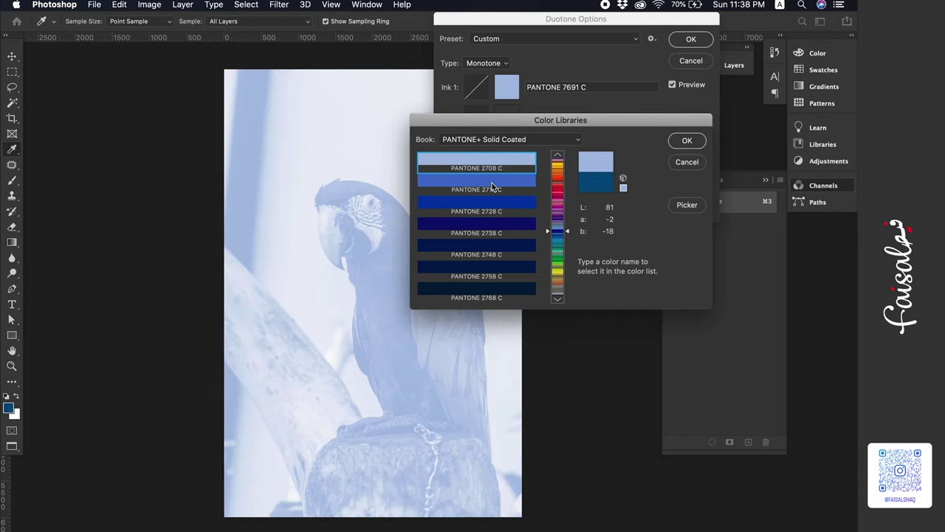
{"action": "left_click", "coordinate": [495, 187]}
{"action": "left_click", "coordinate": [486, 206]}
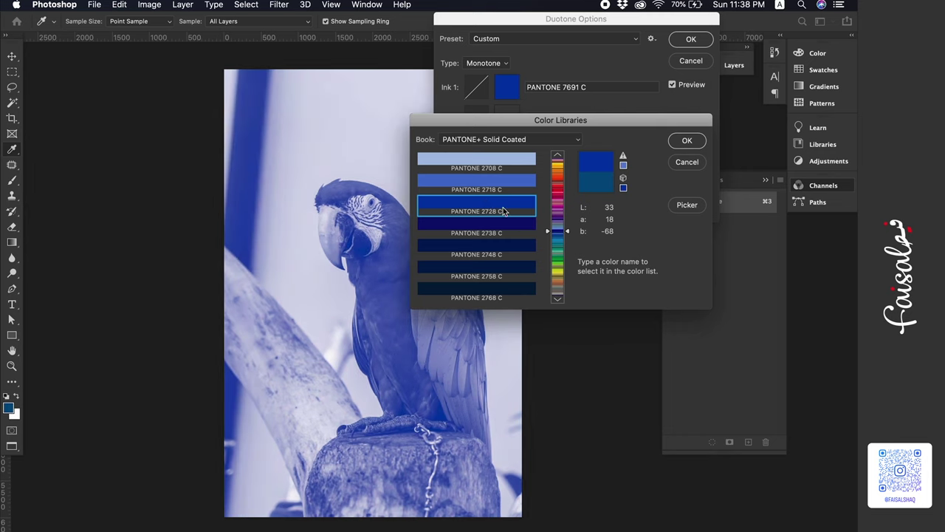
{"action": "left_click", "coordinate": [685, 141]}
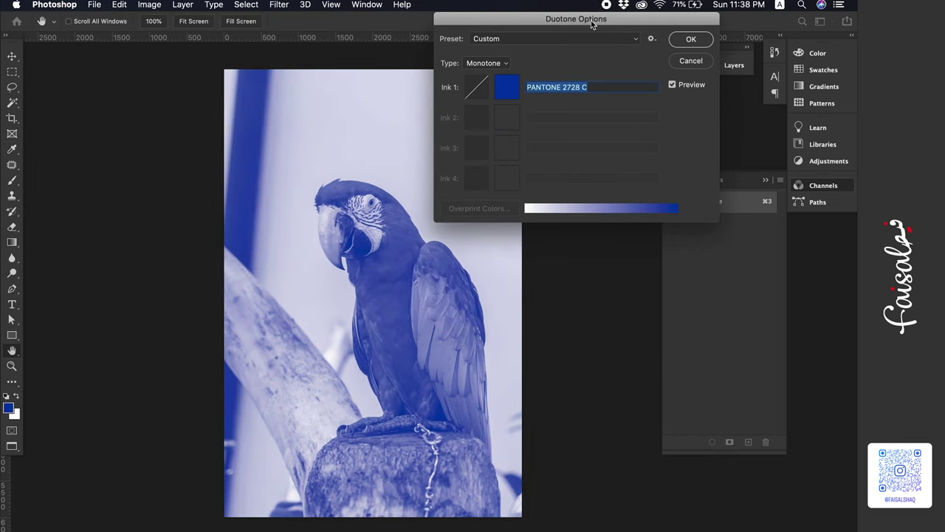
{"action": "left_click_drag", "start_coordinate": [592, 24], "coordinate": [557, 78]}
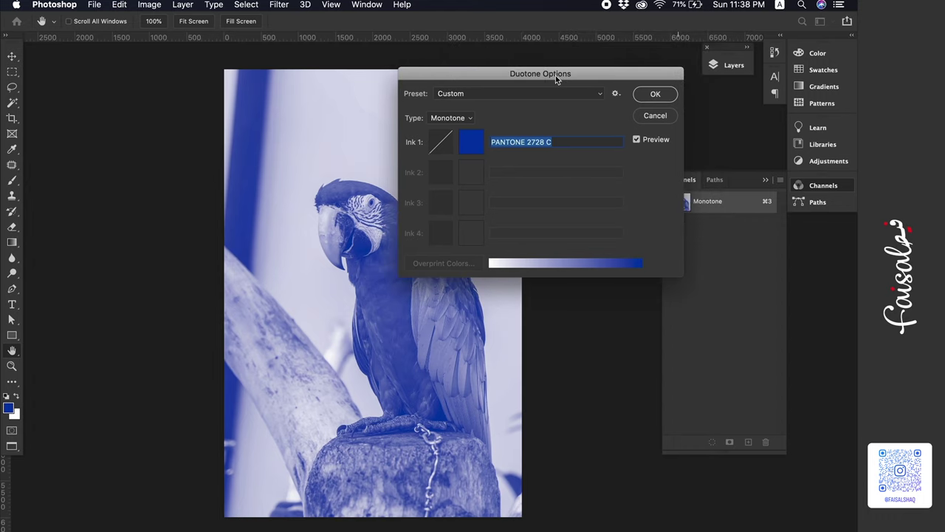
{"action": "left_click", "coordinate": [655, 94]}
{"action": "key", "text": "v"}
{"action": "scroll", "coordinate": [486, 274], "scroll_direction": "down", "scroll_amount": 2}
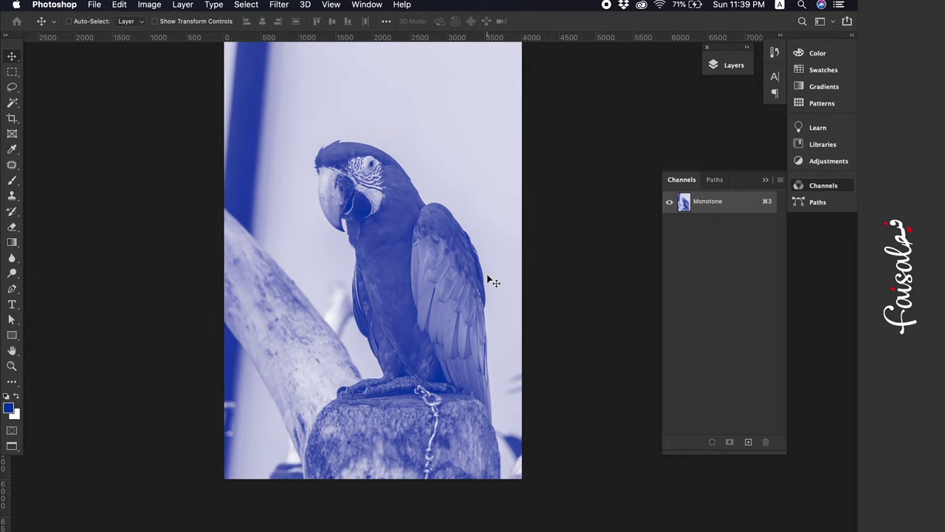
{"action": "scroll", "coordinate": [487, 274], "scroll_direction": "right", "scroll_amount": 2}
{"action": "scroll", "coordinate": [487, 274], "scroll_direction": "up", "scroll_amount": 1}
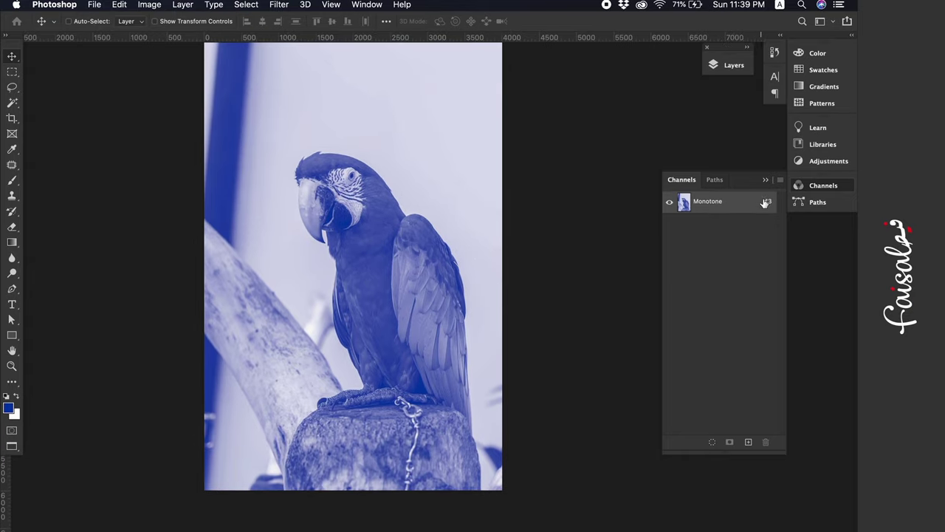
{"action": "scroll", "coordinate": [446, 194], "scroll_direction": "up", "scroll_amount": 2}
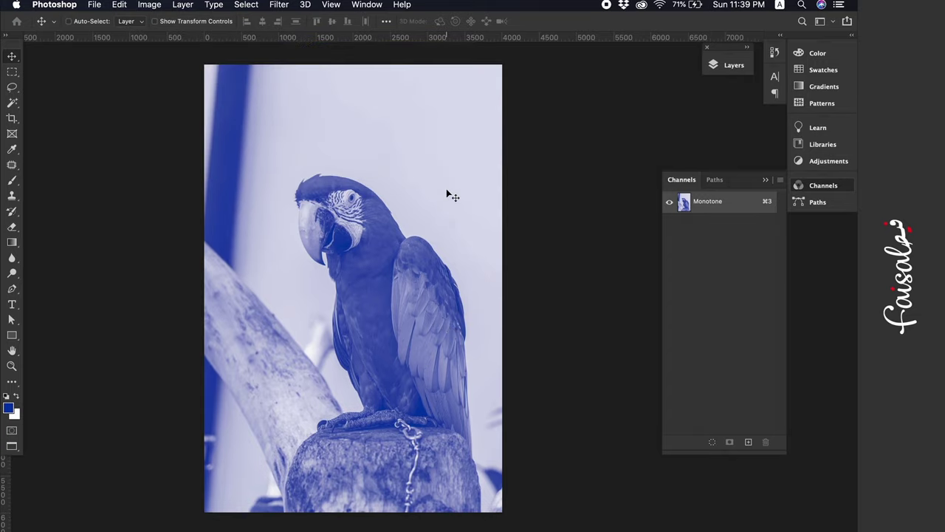
- Save the monotone parrot over test1.psd in Photoshop format, then switch to Illustrator
{"action": "key", "text": "super+shift+s"}
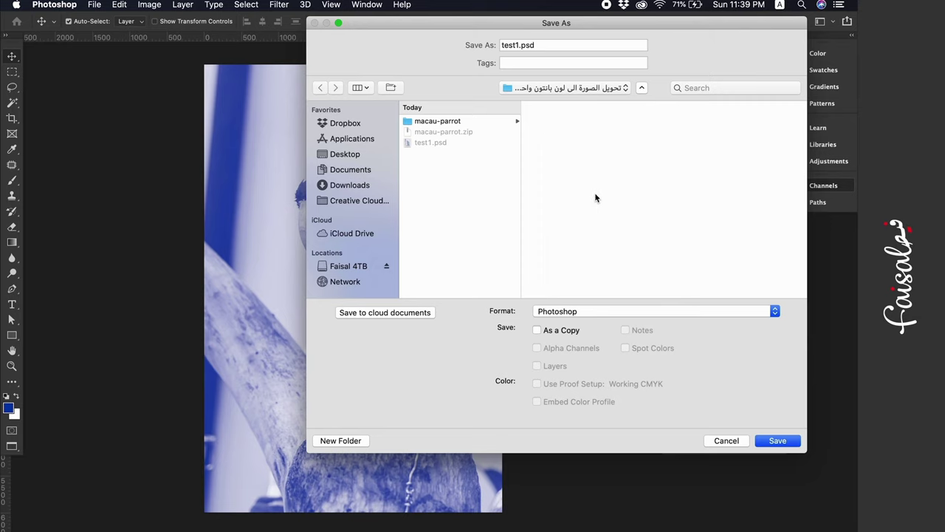
{"action": "left_click", "coordinate": [777, 441]}
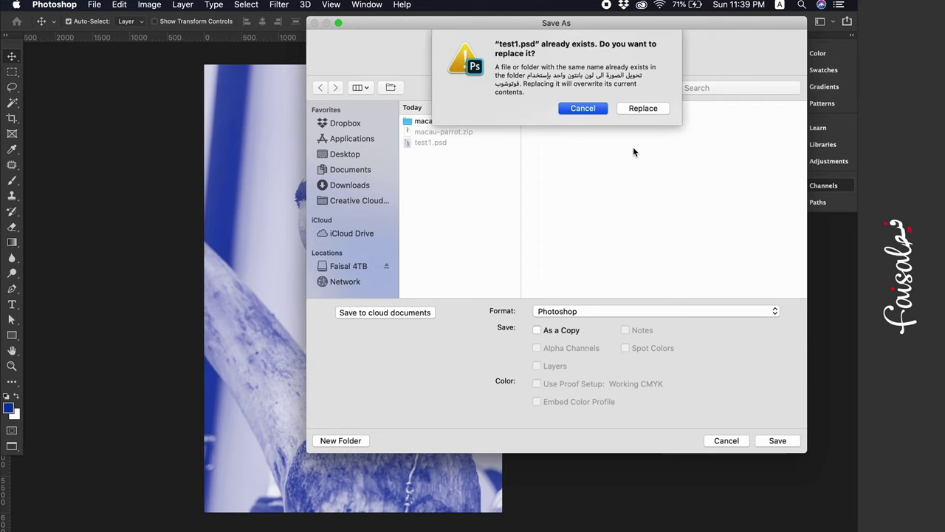
{"action": "left_click", "coordinate": [642, 103]}
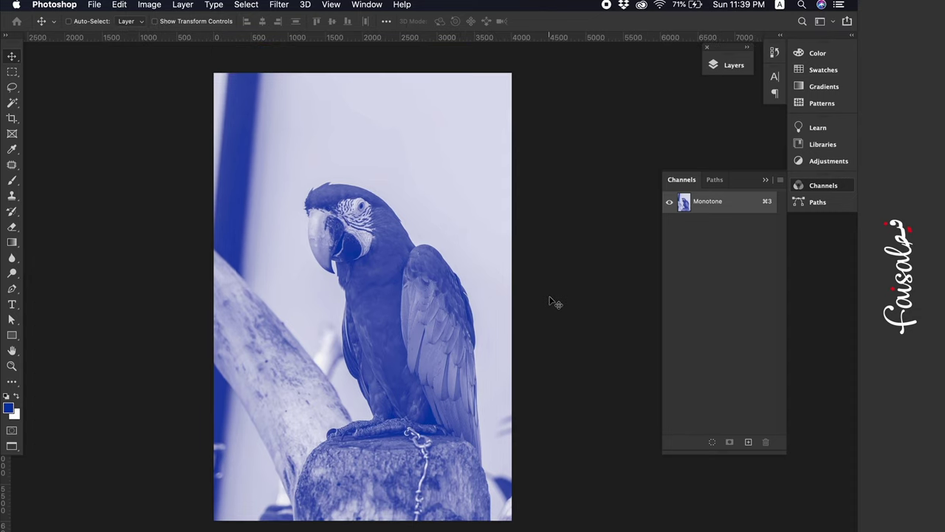
{"action": "key", "text": "super+Tab"}
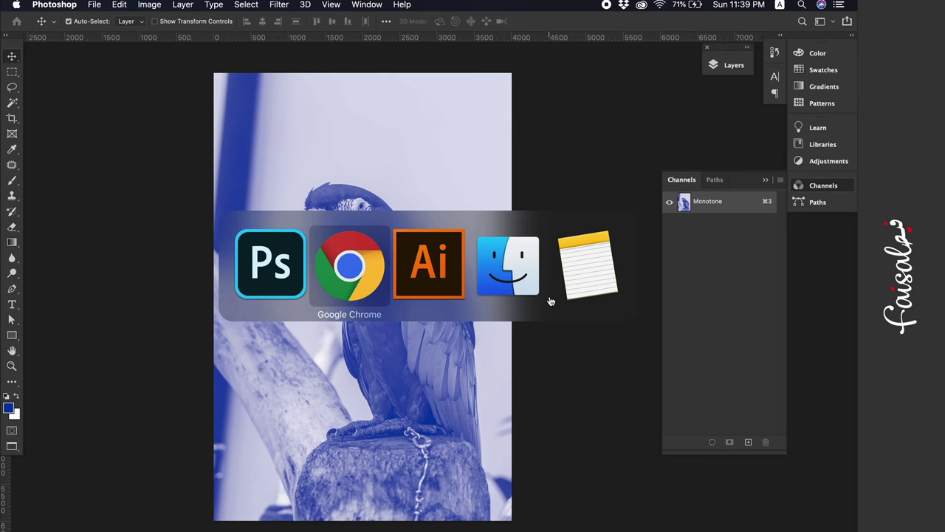
{"action": "key", "text": "super+Tab"}
- Place test1.psd as a linked image and position the parrot left of the artboard
{"action": "left_click", "coordinate": [91, 4]}
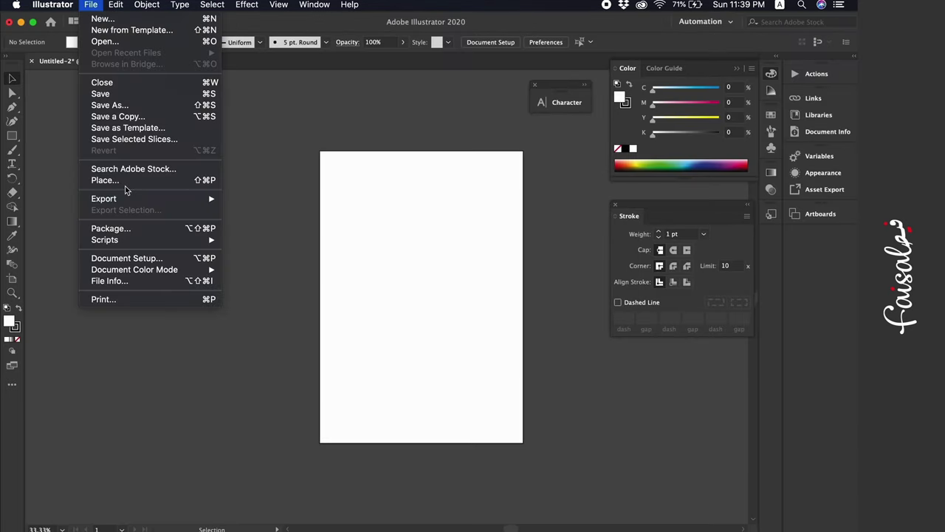
{"action": "left_click", "coordinate": [127, 182]}
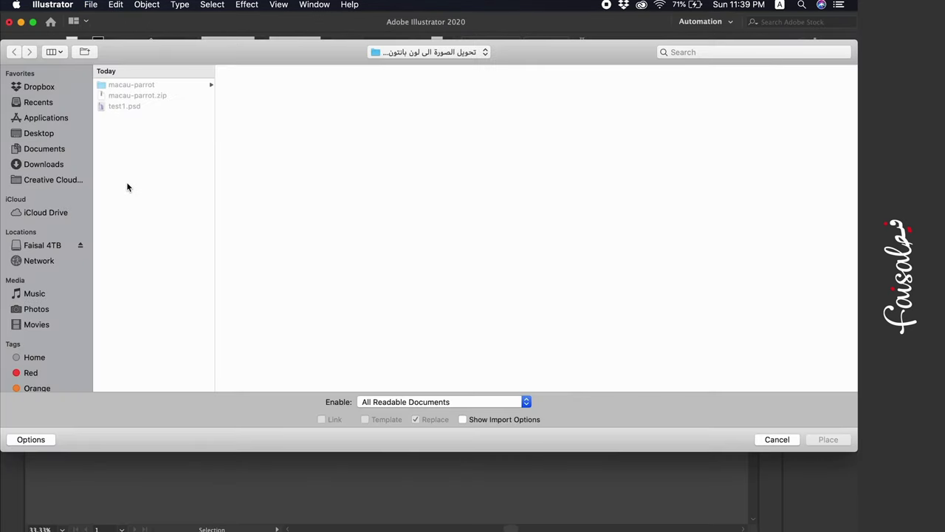
{"action": "left_click", "coordinate": [133, 108]}
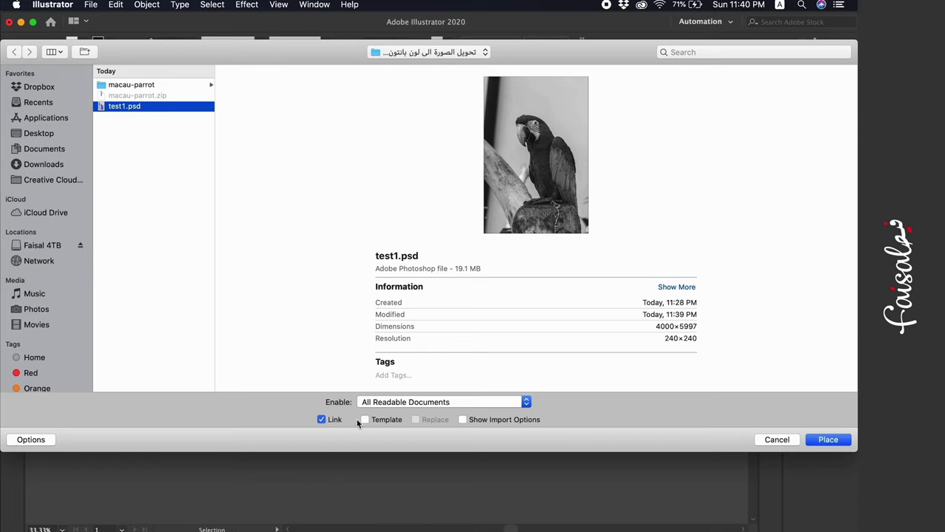
{"action": "key", "text": "Return"}
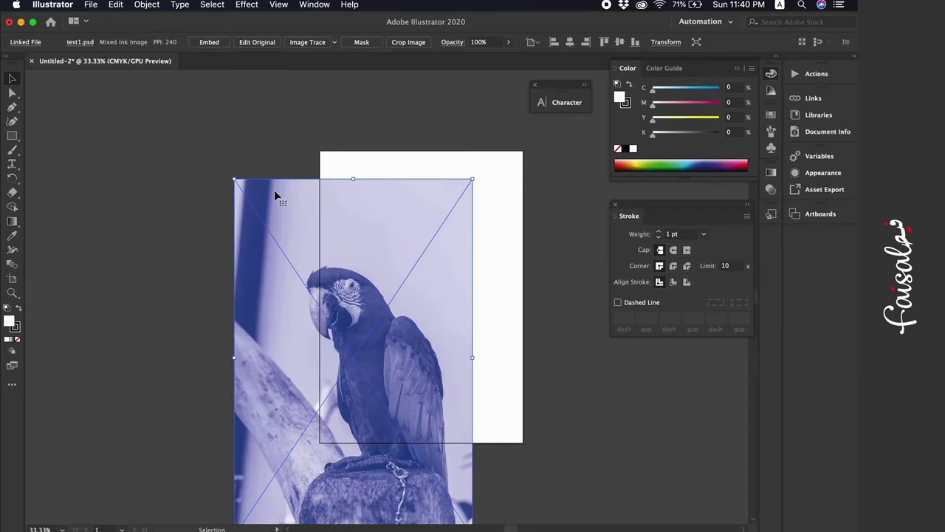
{"action": "left_click_drag", "start_coordinate": [315, 214], "coordinate": [147, 151]}
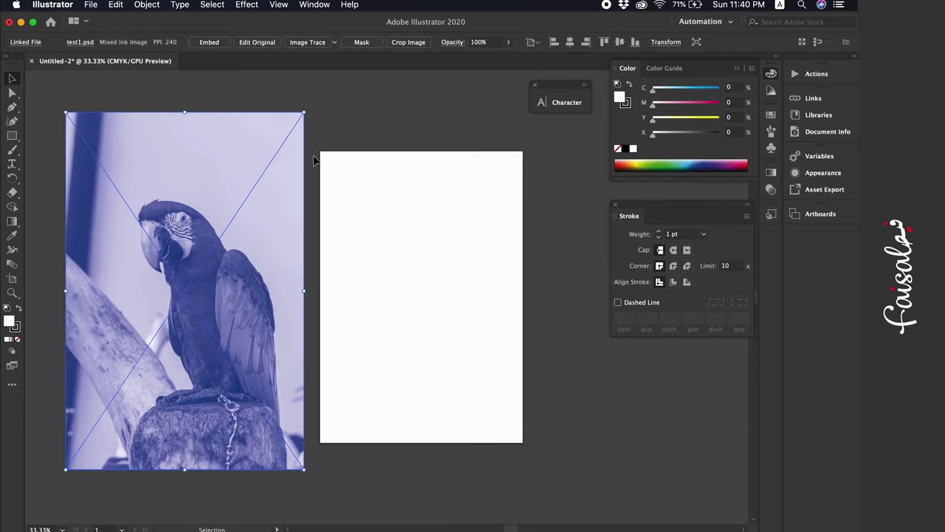
{"action": "left_click", "coordinate": [357, 155]}
{"action": "scroll", "coordinate": [283, 177], "scroll_direction": "left", "scroll_amount": 3}
{"action": "scroll", "coordinate": [283, 178], "scroll_direction": "down", "scroll_amount": 1}
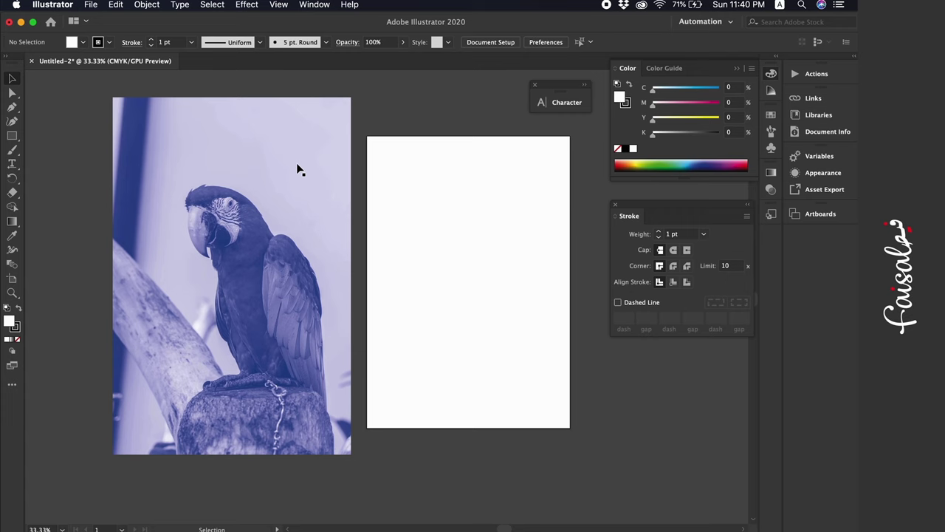
- Open the Separations Preview panel and move it away from the artwork
{"action": "left_click", "coordinate": [314, 6]}
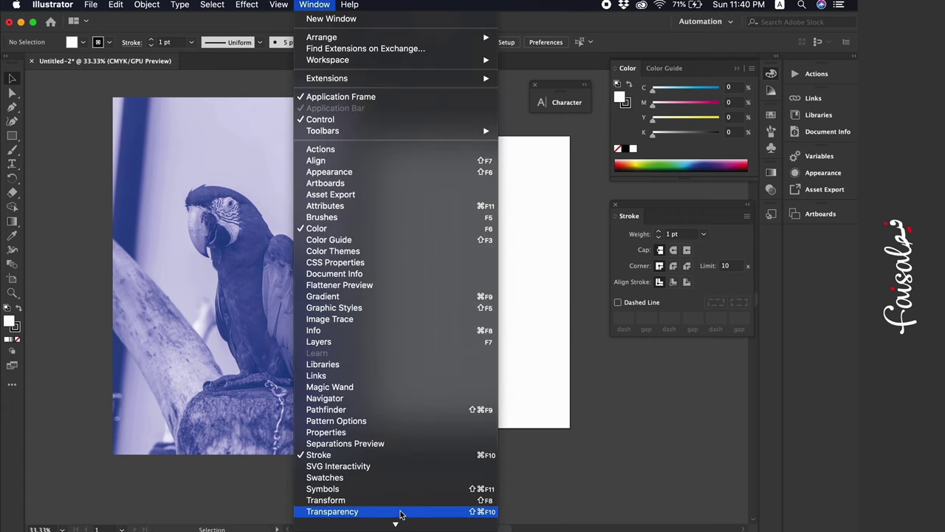
{"action": "left_click", "coordinate": [362, 444]}
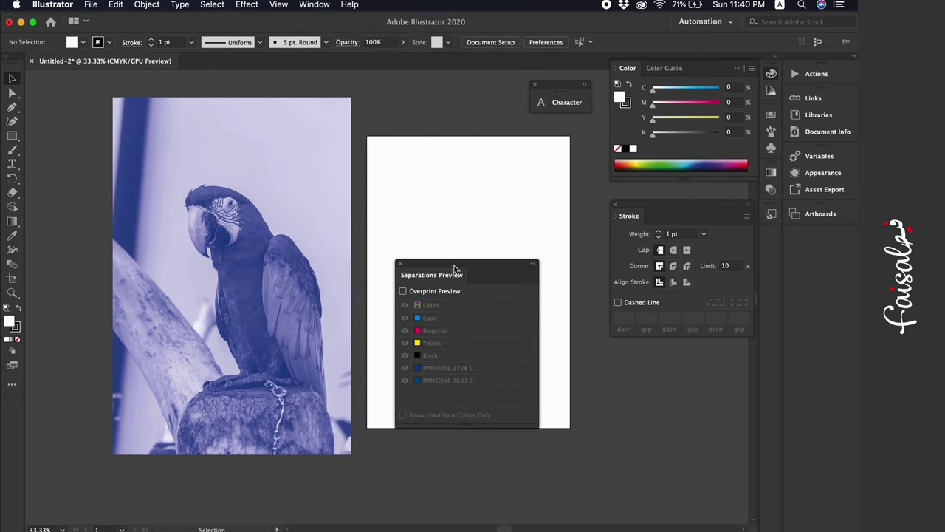
{"action": "left_click_drag", "start_coordinate": [448, 276], "coordinate": [482, 215]}
- With Overprint Preview on, toggle the PANTONE 2728 C, Black and Yellow plates, then turn Overprint Preview off
{"action": "left_click", "coordinate": [436, 230]}
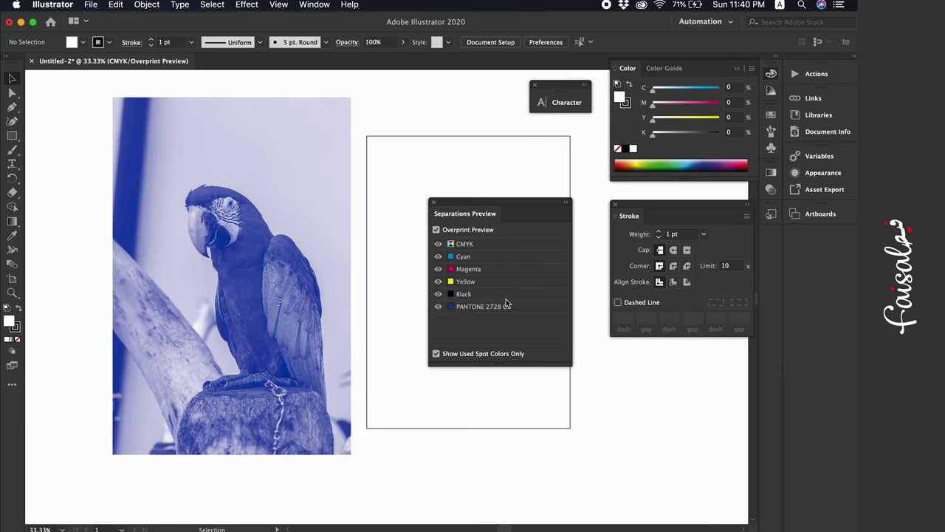
{"action": "left_click", "coordinate": [438, 307]}
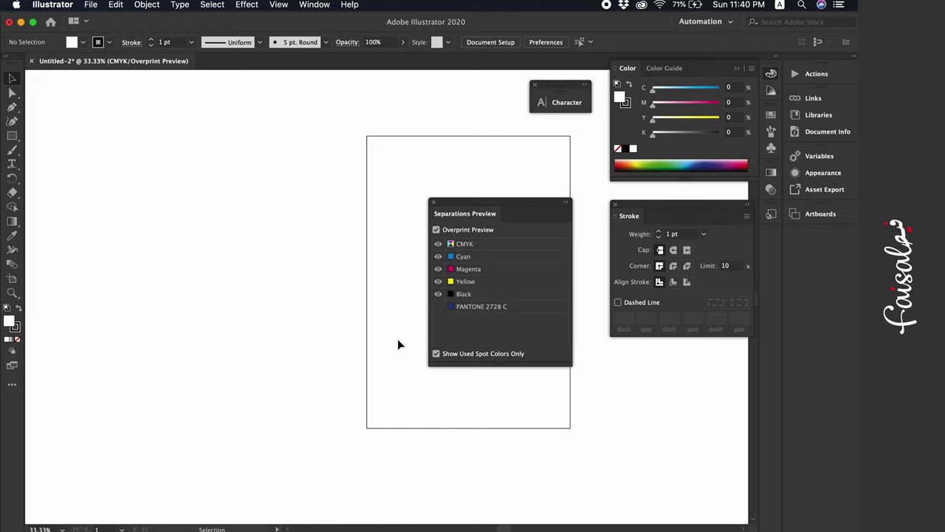
{"action": "left_click", "coordinate": [438, 306]}
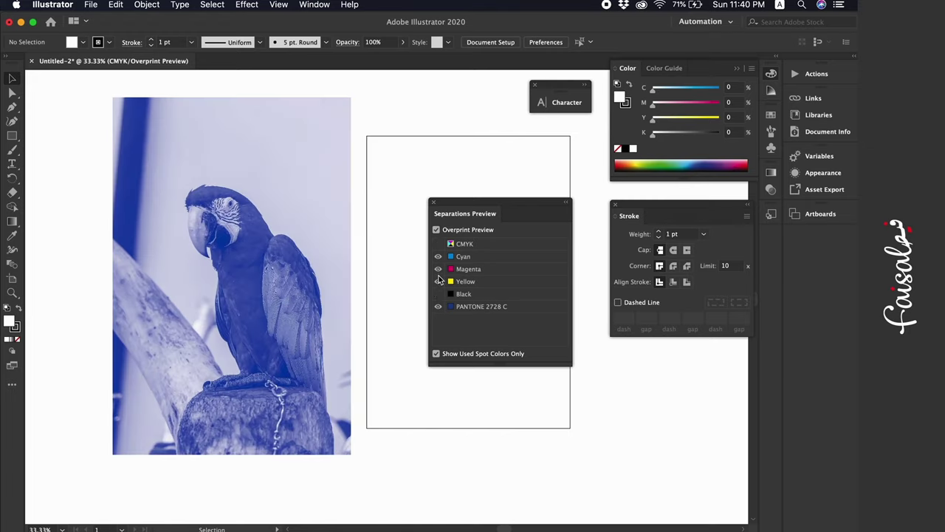
{"action": "left_click", "coordinate": [438, 281]}
{"action": "left_click", "coordinate": [437, 270]}
{"action": "left_click", "coordinate": [435, 230]}
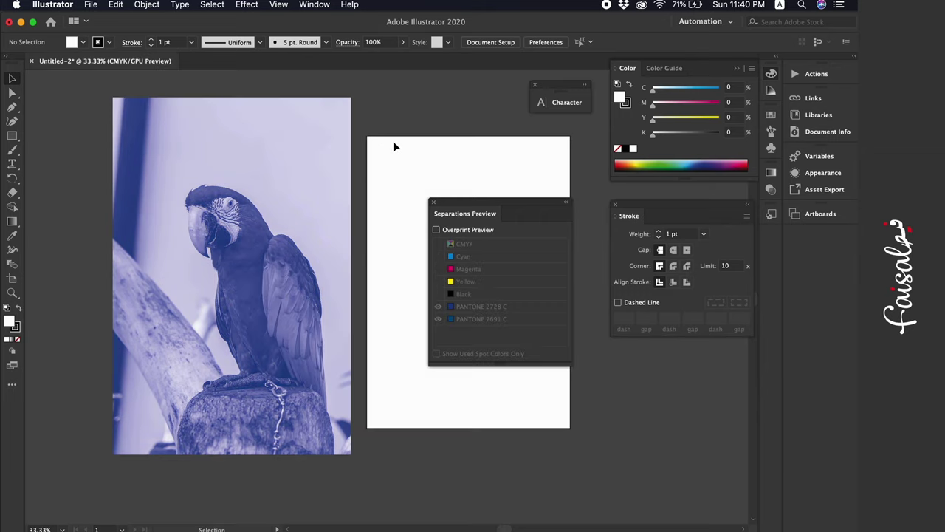